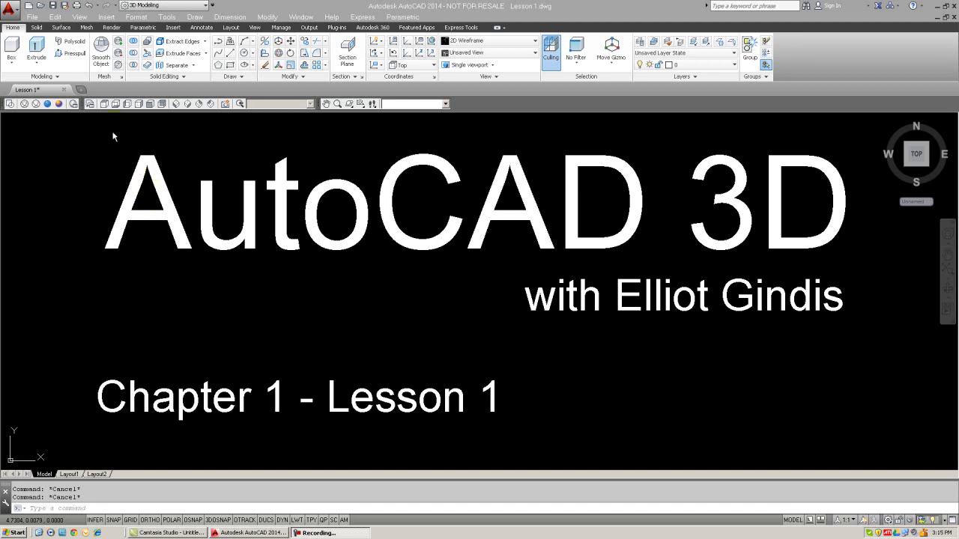
pyautogui.rightClick(57, 105)
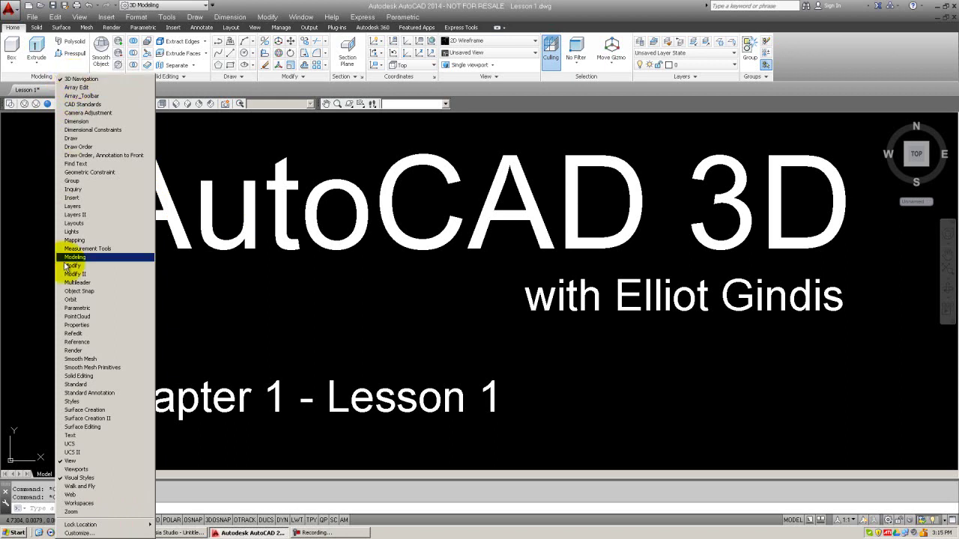
pyautogui.click(76, 478)
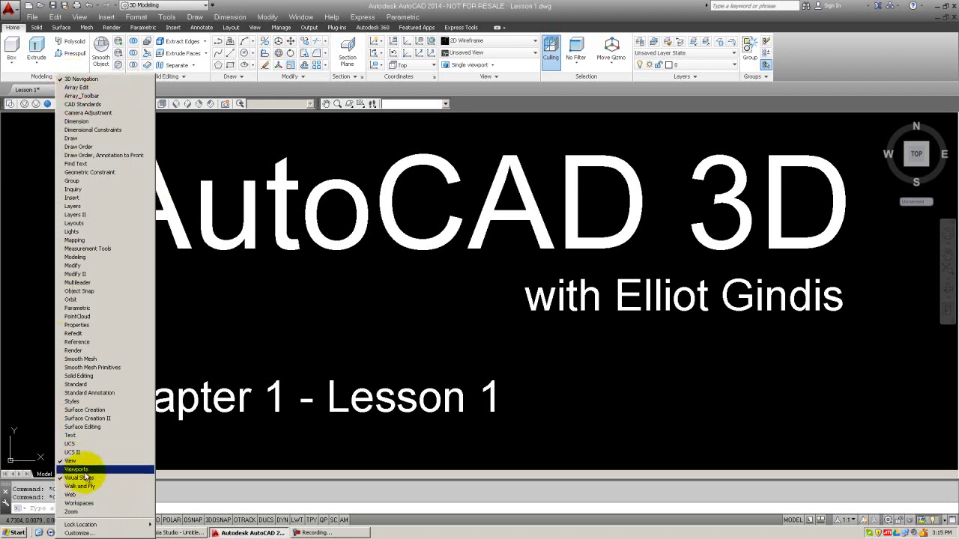
pyautogui.click(252, 150)
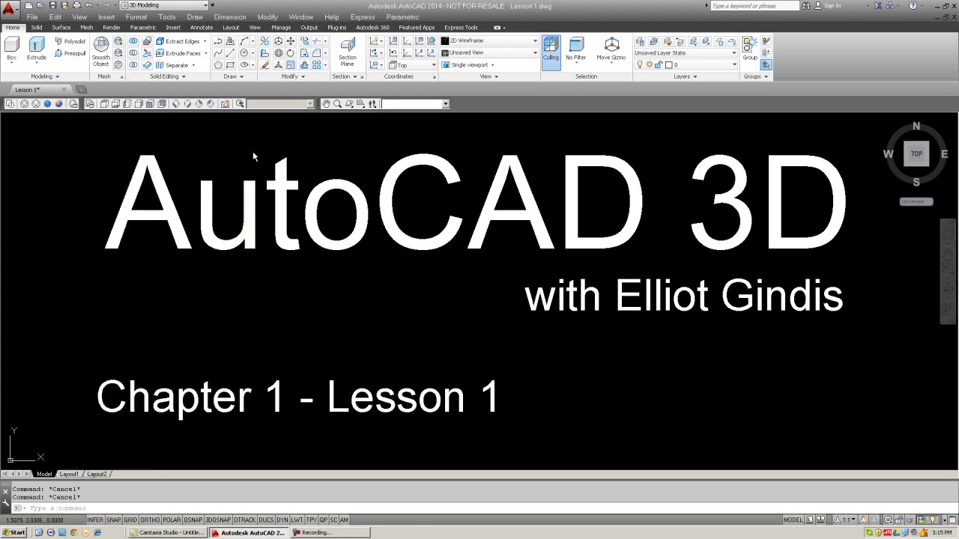
pyautogui.press('Escape')
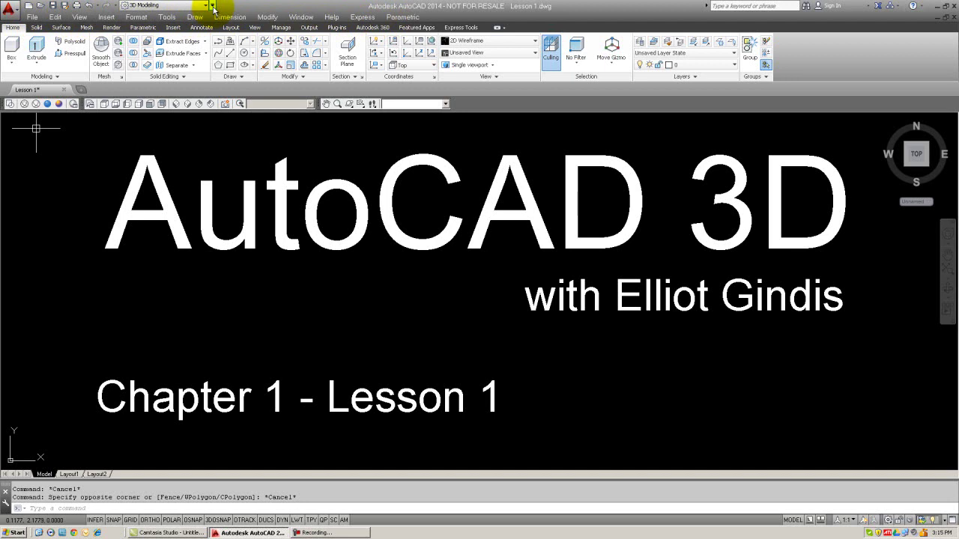
pyautogui.click(102, 509)
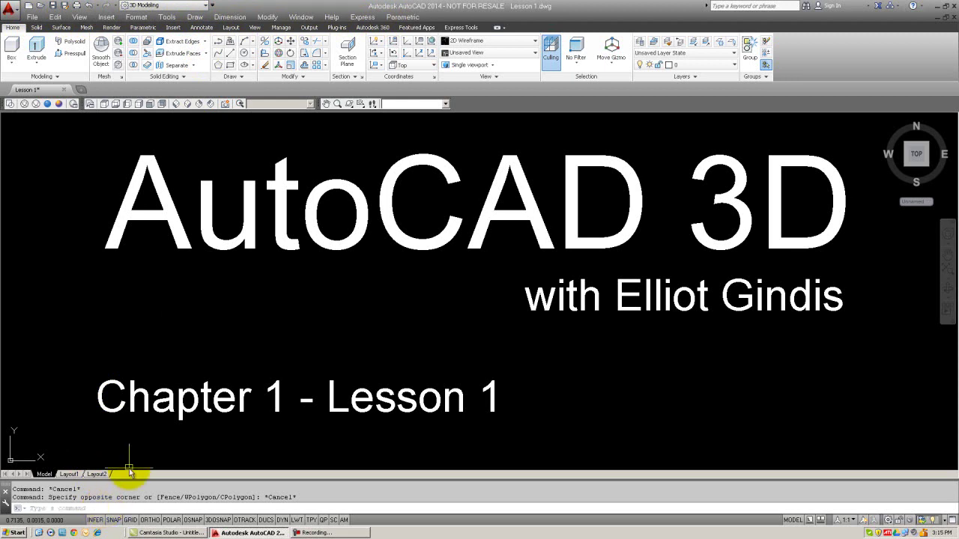
# - In Options, turn off Show Z axis in crosshairs and set Crosshair size to 100
pyautogui.rightClick(286, 313)
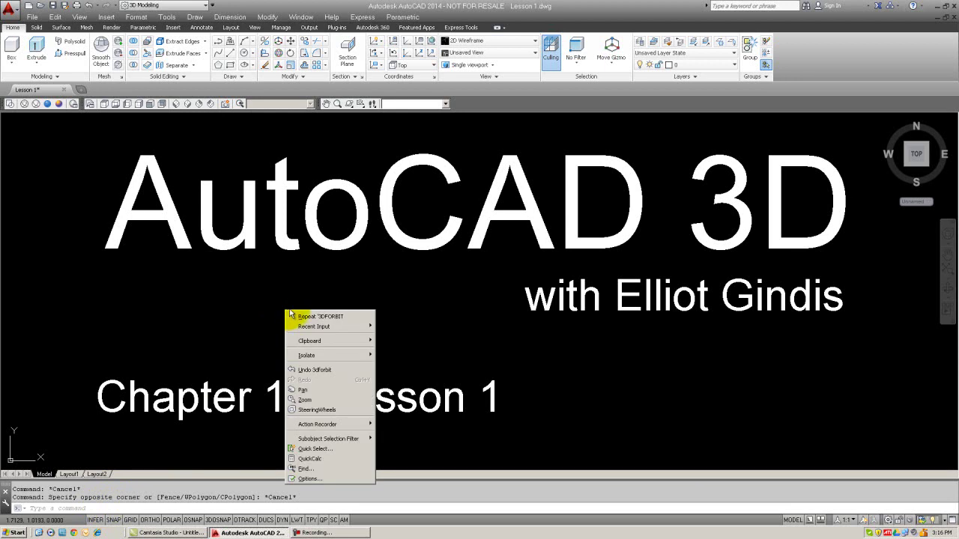
pyautogui.click(306, 480)
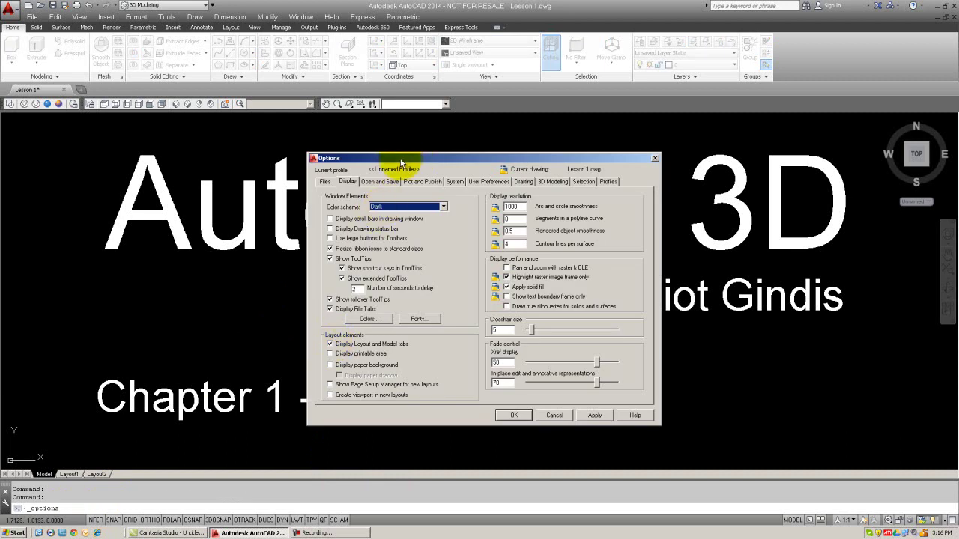
pyautogui.moveTo(377, 155); pyautogui.dragTo(339, 146)
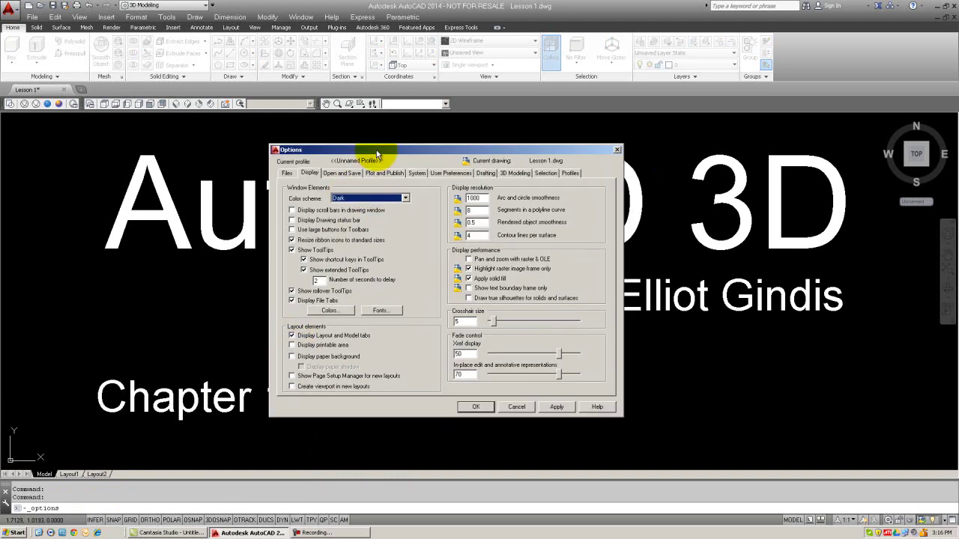
pyautogui.click(514, 174)
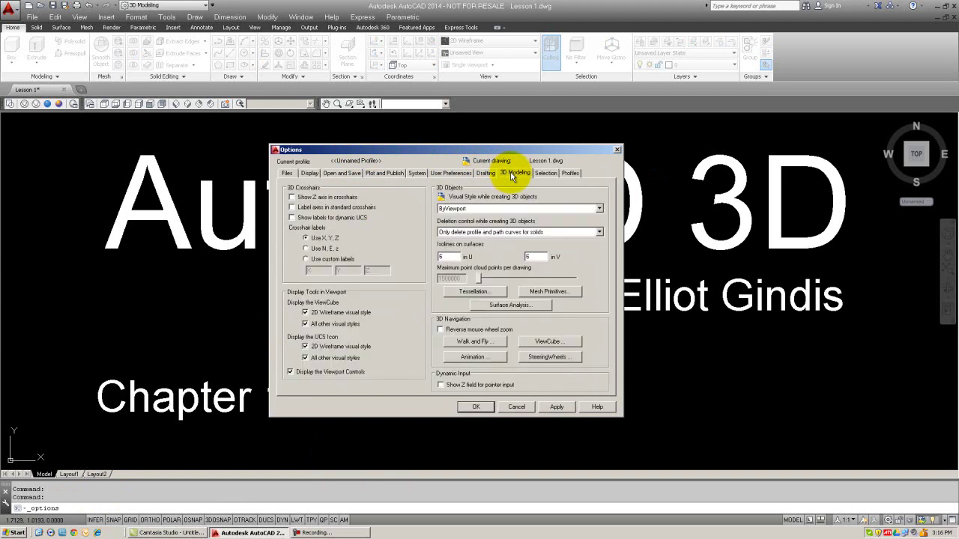
pyautogui.click(291, 198)
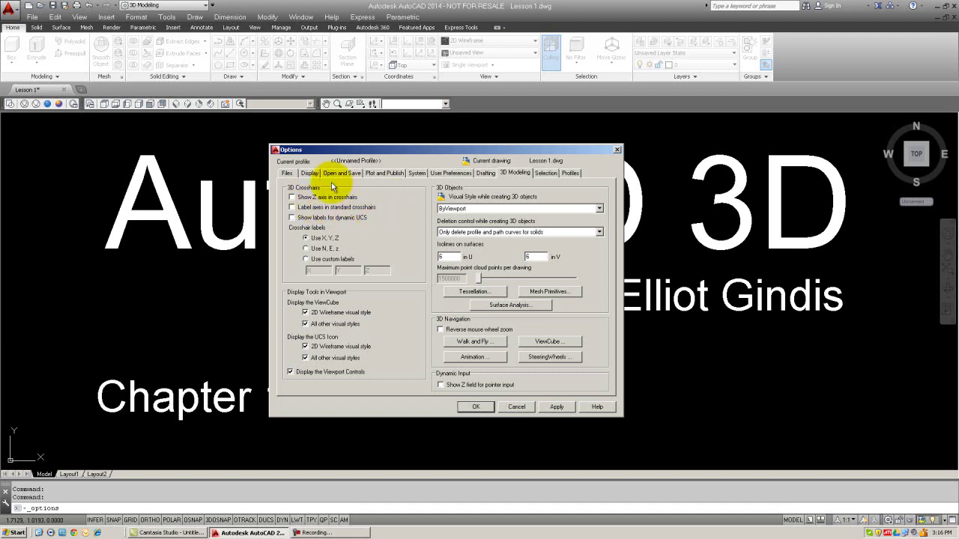
pyautogui.click(310, 174)
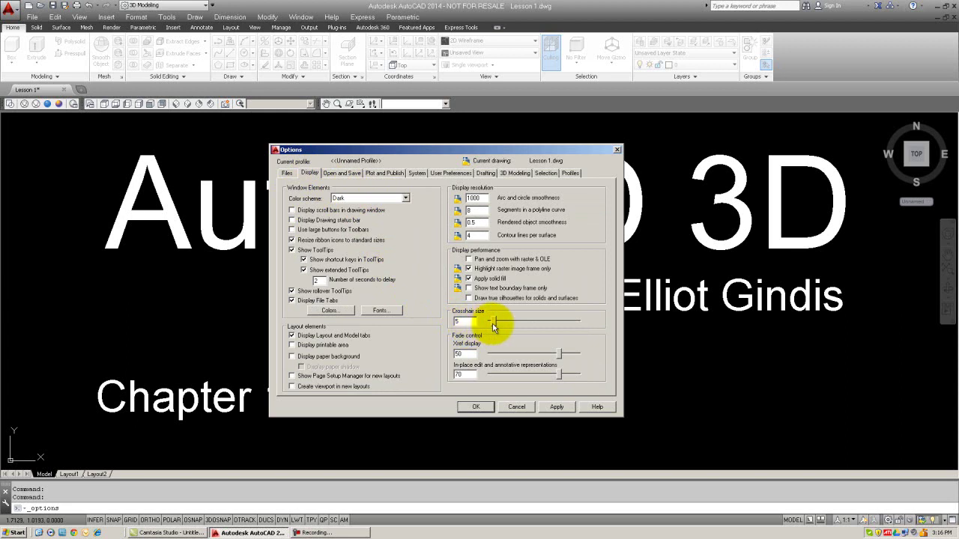
pyautogui.moveTo(493, 323); pyautogui.dragTo(599, 323)
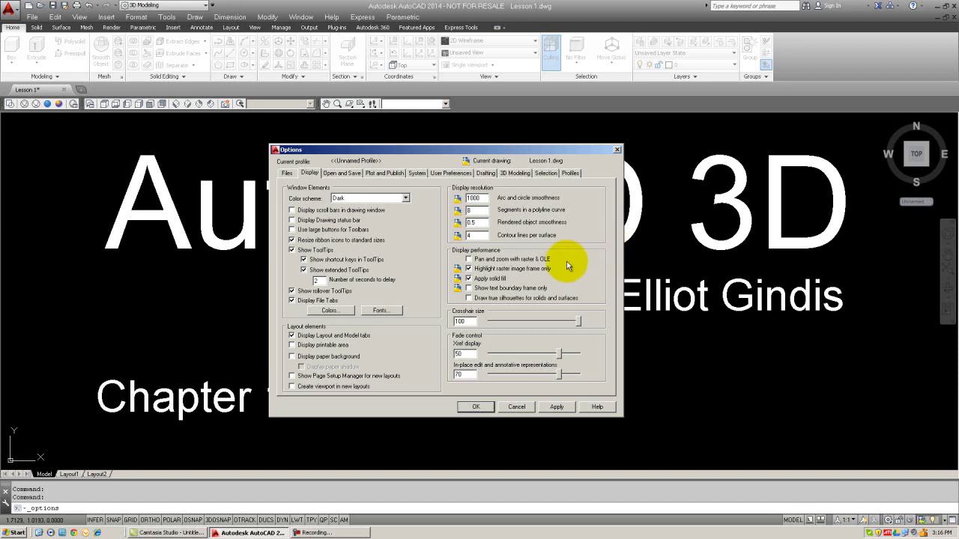
pyautogui.click(476, 407)
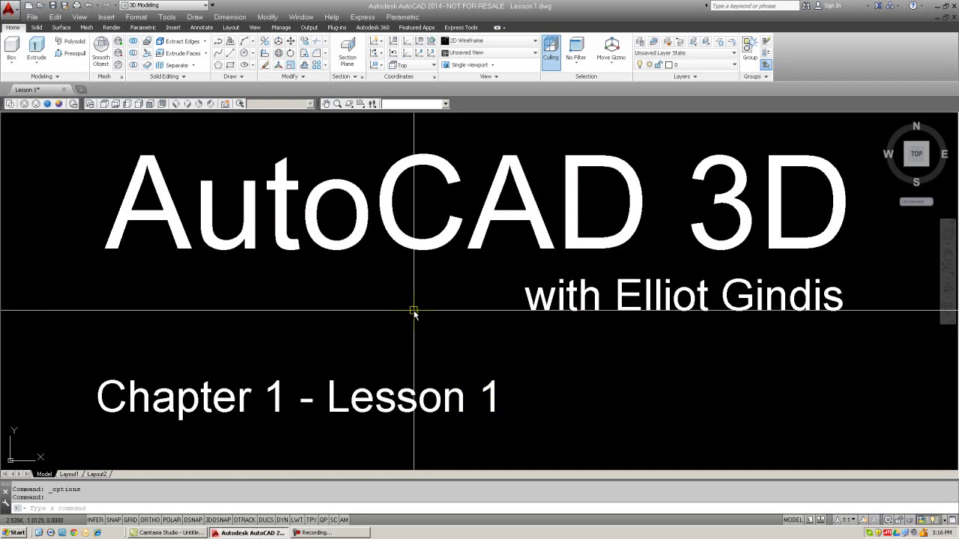
pyautogui.press('Escape')
pyautogui.press('Escape')
# - Pan past the axes slides to the diagram of the YZ, ZX and XY planes
pyautogui.moveTo(860, 289)
pyautogui.mouseDown(button='middle')
pyautogui.moveTo(105, 300)
pyautogui.moveTo(0, 324)
pyautogui.mouseUp(button='middle')
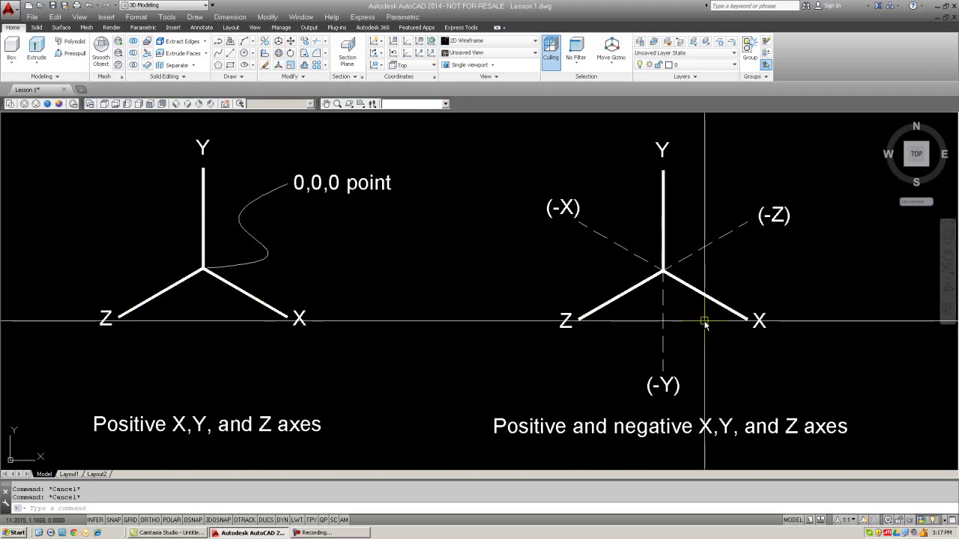
pyautogui.moveTo(852, 339)
pyautogui.mouseDown(button='middle')
pyautogui.moveTo(484, 315)
pyautogui.moveTo(122, 347)
pyautogui.moveTo(2, 299)
pyautogui.mouseUp(button='middle')
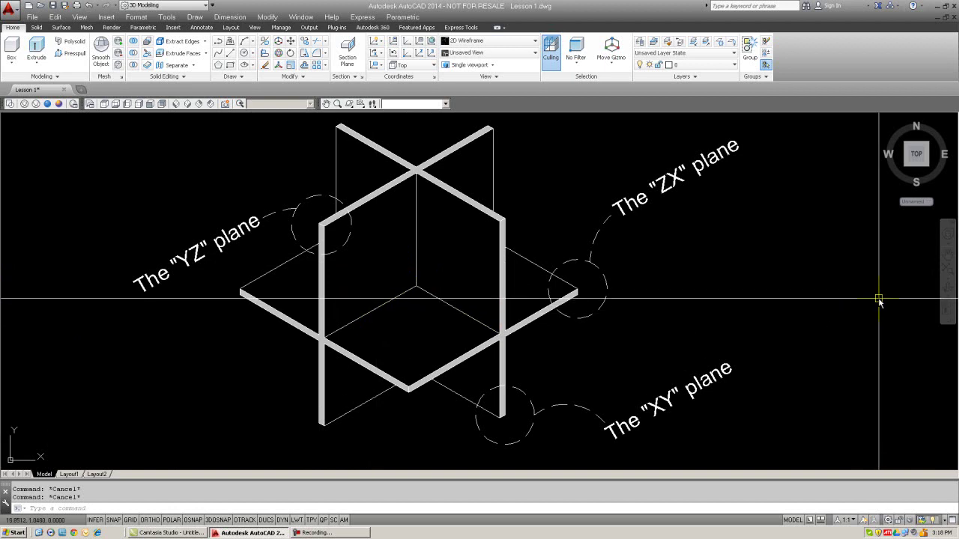
# - Pan slightly so the hatched YZ, XY and ZX planes diagram is centred
pyautogui.moveTo(869, 293); pyautogui.dragTo(2, 307, button='middle')
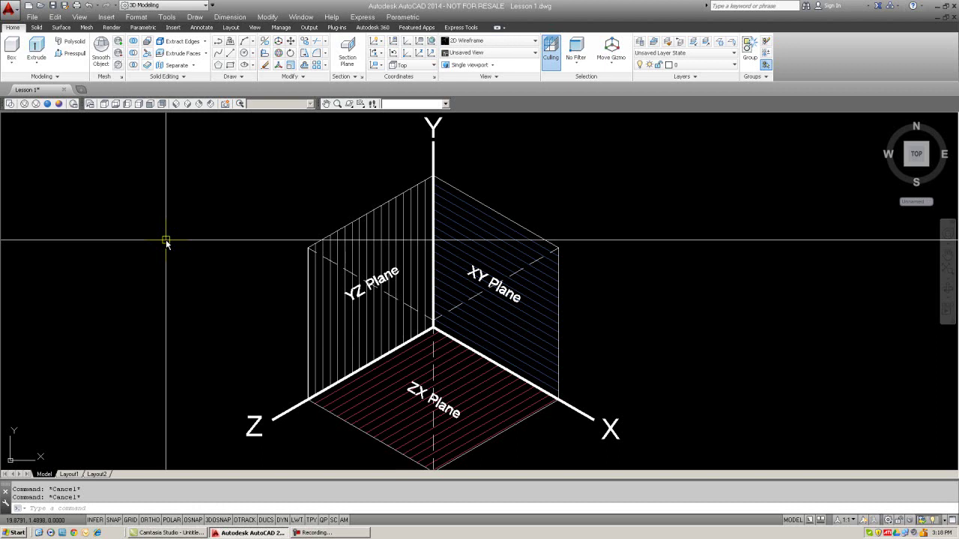
# - Erase all 25 objects with the E command and ALL selection
pyautogui.write('e')
pyautogui.press('Return')
pyautogui.write('all')
pyautogui.press('Return')
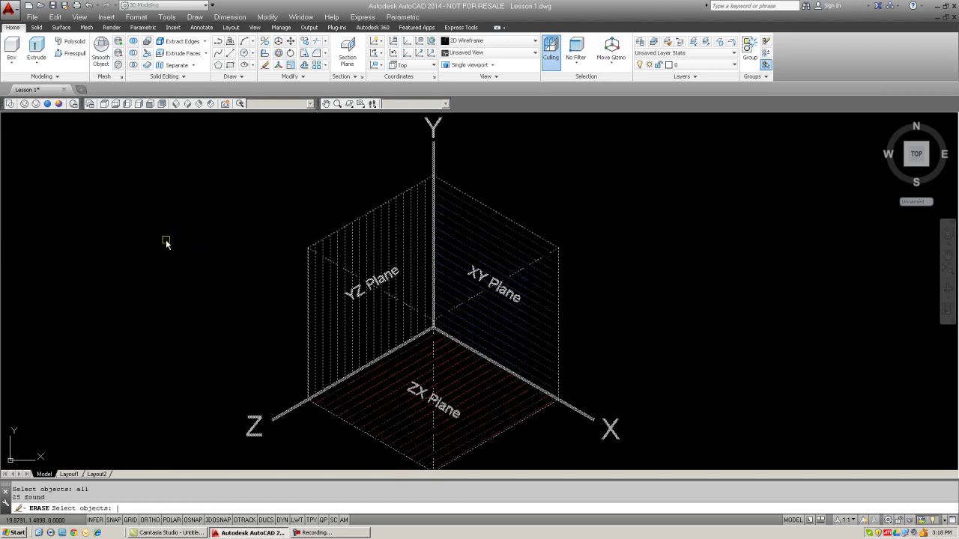
pyautogui.press('Return')
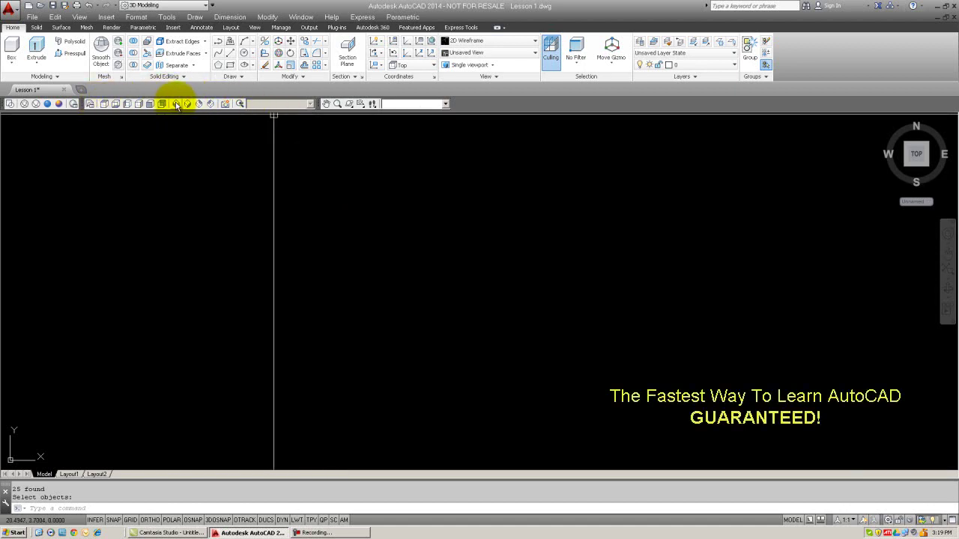
# - Switch to SW Isometric, pan the view, then return to Top view
pyautogui.click(177, 104)
pyautogui.moveTo(338, 257)
pyautogui.mouseDown(button='middle')
pyautogui.moveTo(411, 276)
pyautogui.moveTo(176, 356)
pyautogui.moveTo(31, 442)
pyautogui.moveTo(48, 411)
pyautogui.moveTo(134, 466)
pyautogui.moveTo(400, 285)
pyautogui.moveTo(52, 418)
pyautogui.moveTo(24, 459)
pyautogui.moveTo(98, 388)
pyautogui.moveTo(397, 274)
pyautogui.moveTo(128, 100)
pyautogui.mouseUp(button='middle')
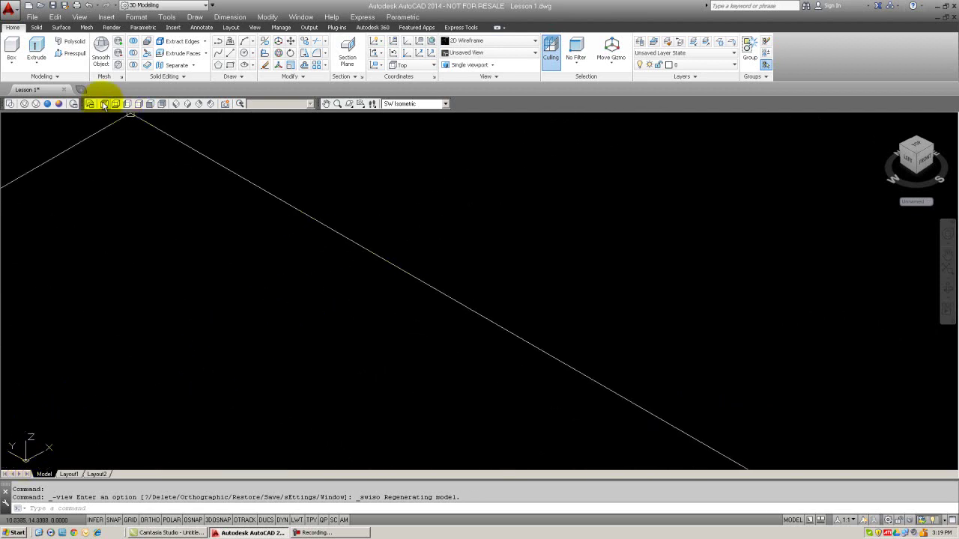
pyautogui.click(104, 104)
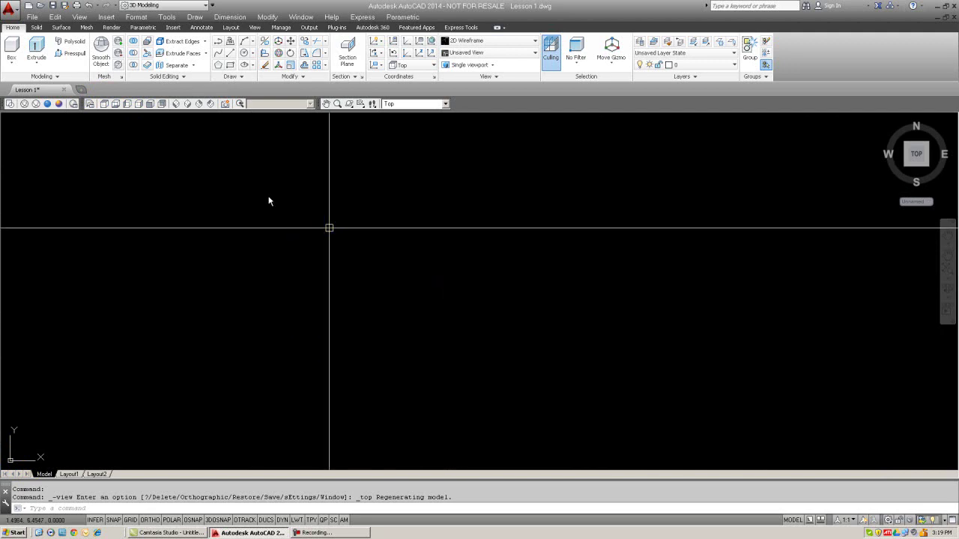
# - Look at the View > 3D Views submenu without choosing, then show the ribbon's View tab
pyautogui.click(80, 17)
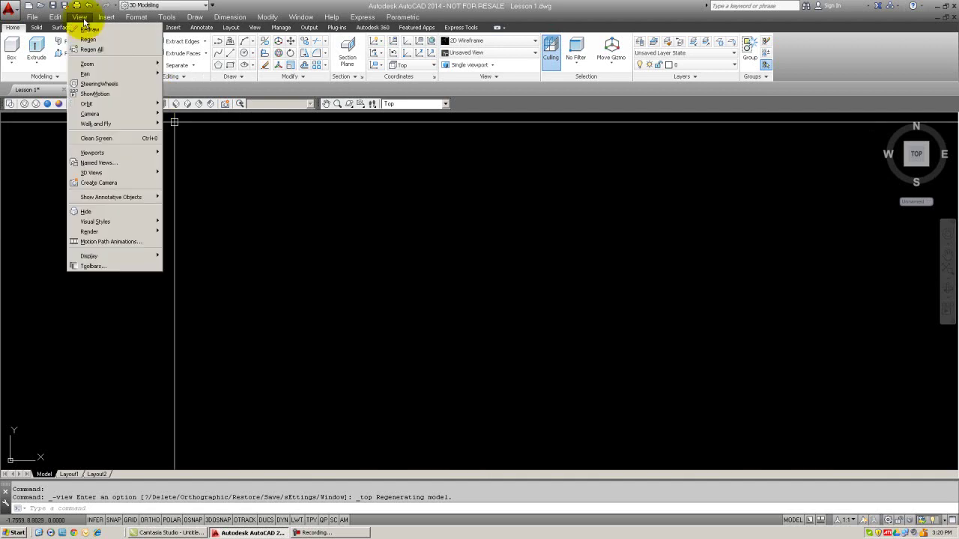
pyautogui.moveTo(90, 173)
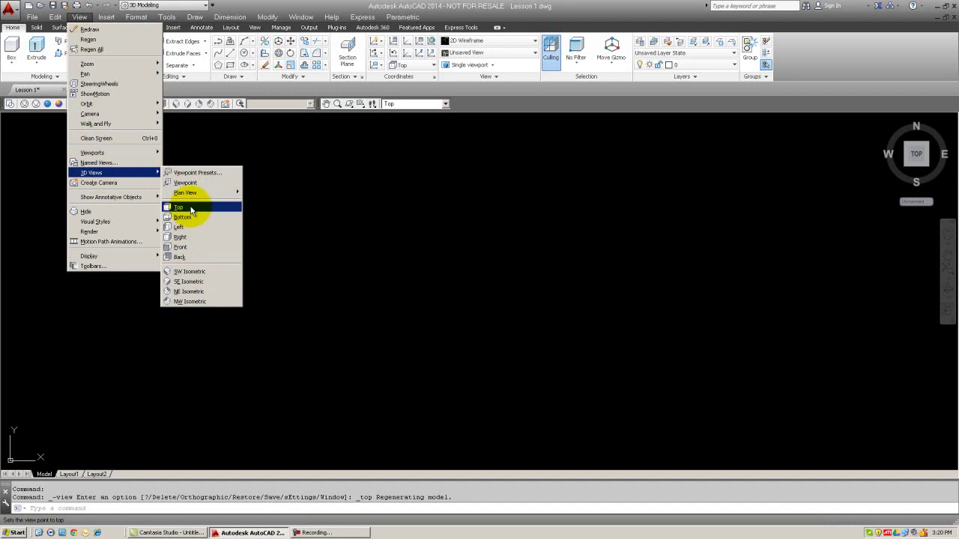
pyautogui.click(288, 207)
pyautogui.click(287, 205)
pyautogui.click(234, 65)
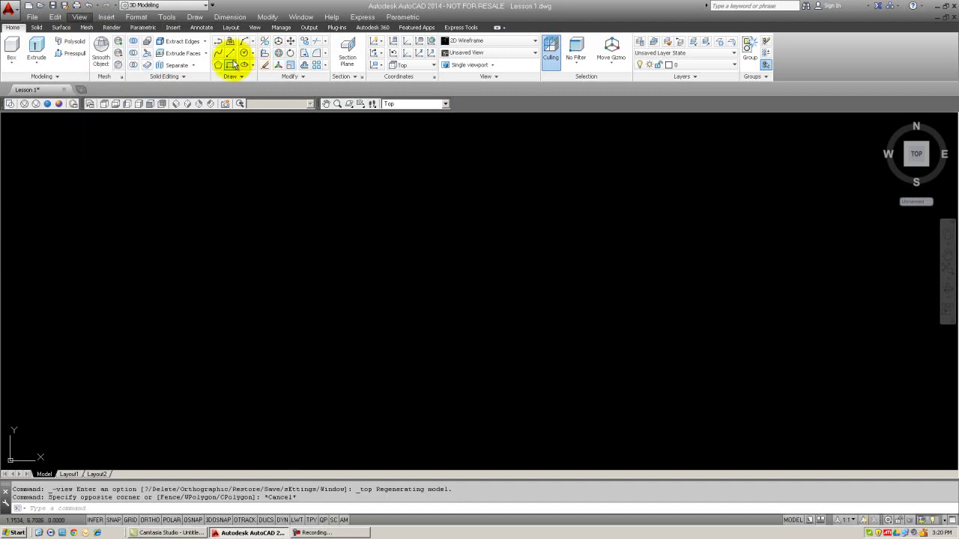
pyautogui.click(254, 27)
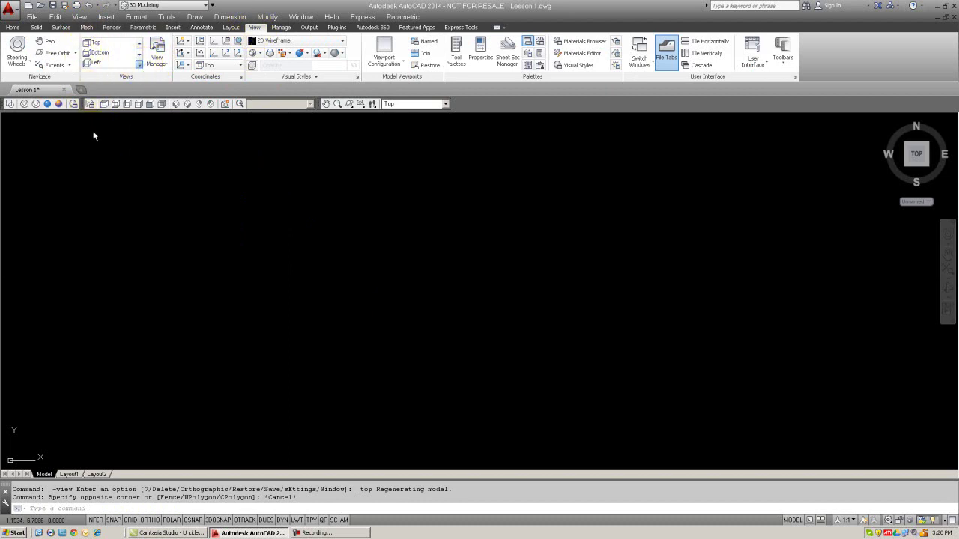
pyautogui.click(177, 107)
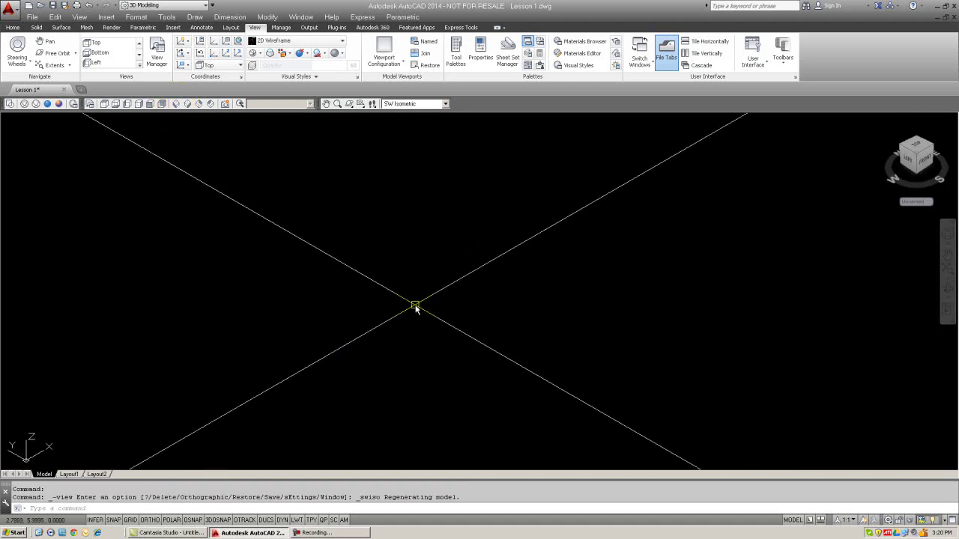
pyautogui.write('F')
pyautogui.write('e')
pyautogui.press('Return')
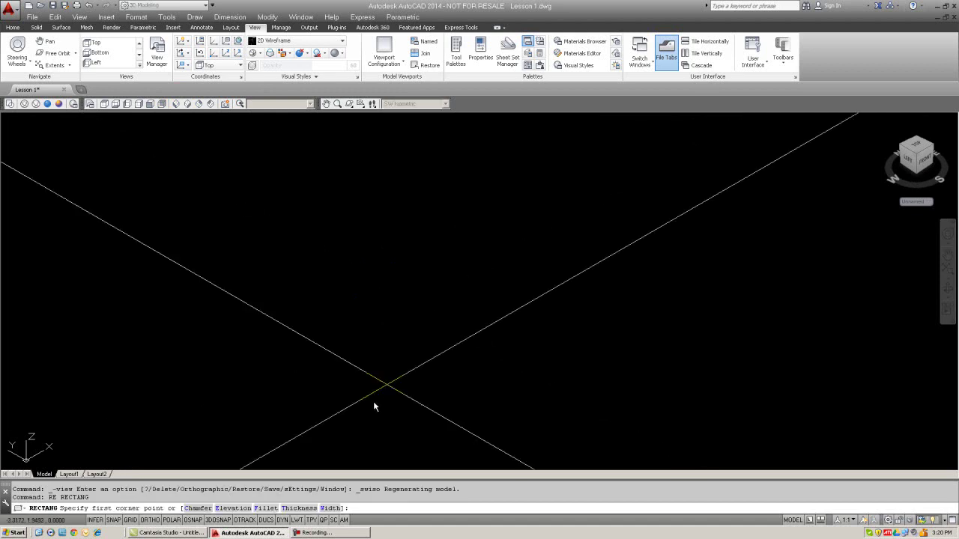
pyautogui.click(372, 404)
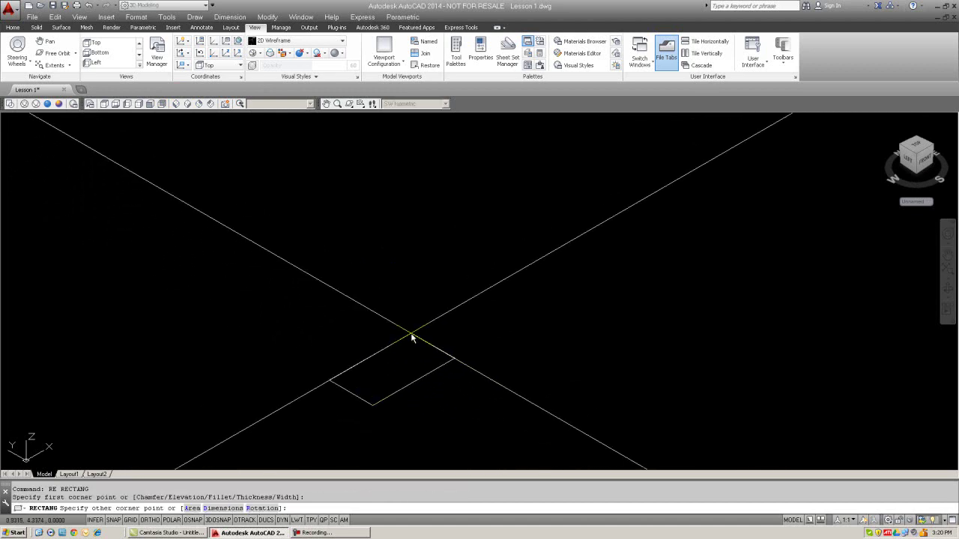
pyautogui.write('@10,6')
pyautogui.press('Return')
pyautogui.moveTo(412, 337); pyautogui.dragTo(453, 305, button='middle')
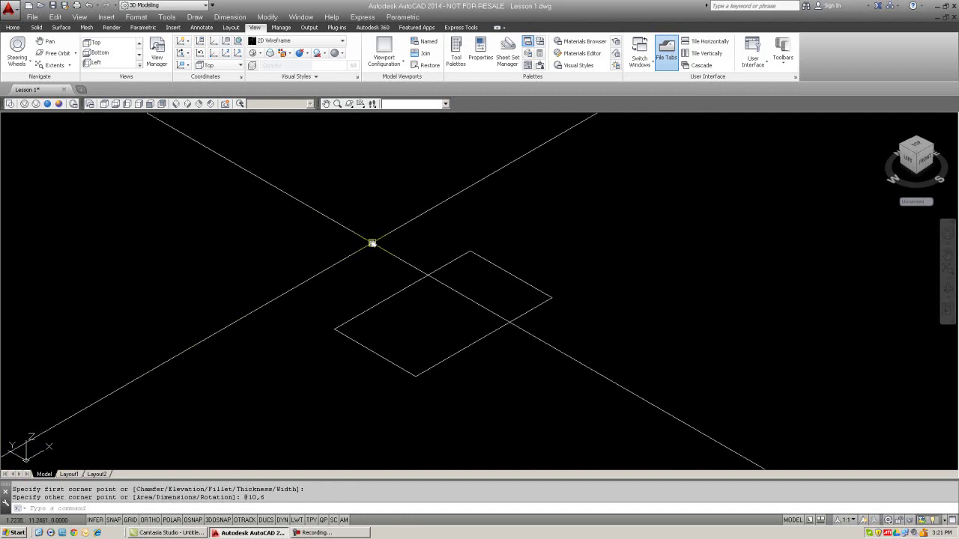
pyautogui.press('Escape')
pyautogui.press('Escape')
# - Rotate the UCS 90 degrees about its X axis
pyautogui.write('UCS')
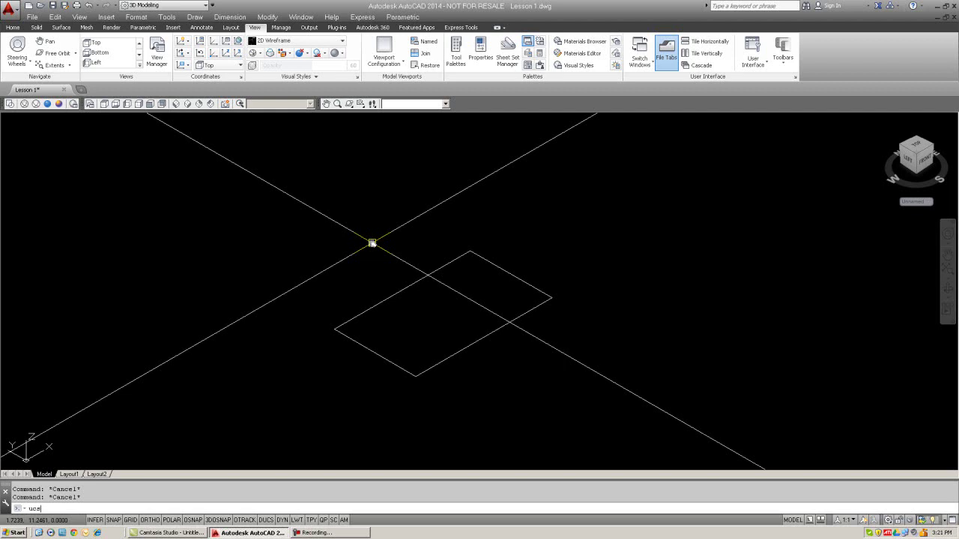
pyautogui.press('Return')
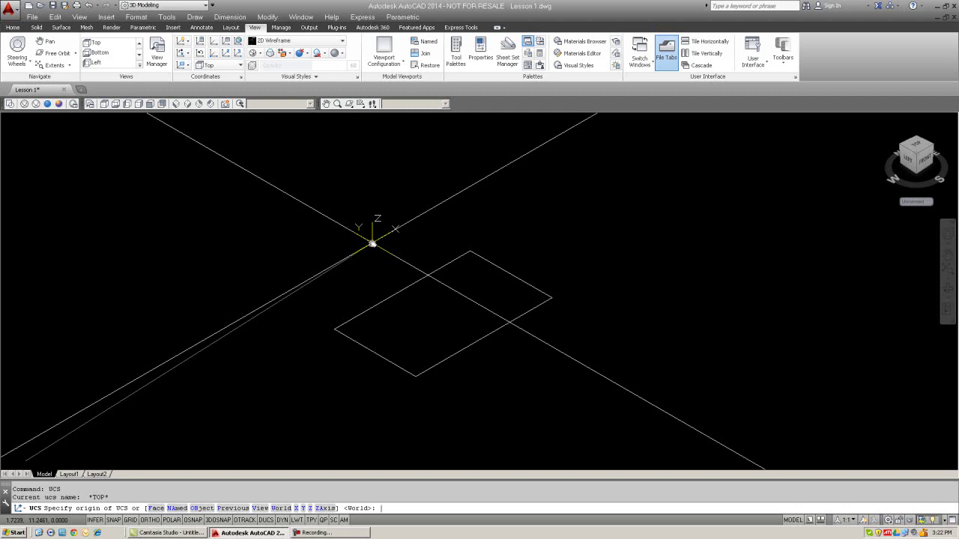
pyautogui.write('x')
pyautogui.press('Return')
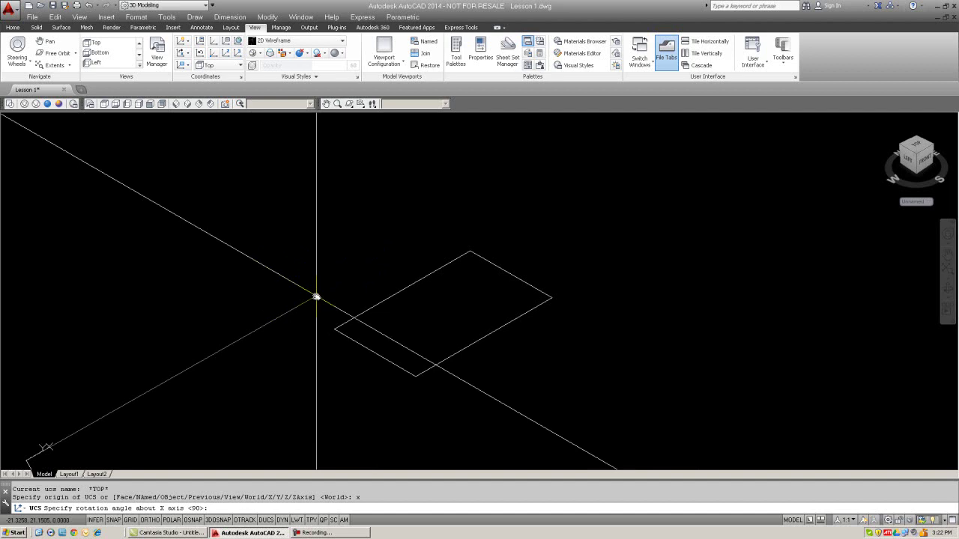
pyautogui.press('Return')
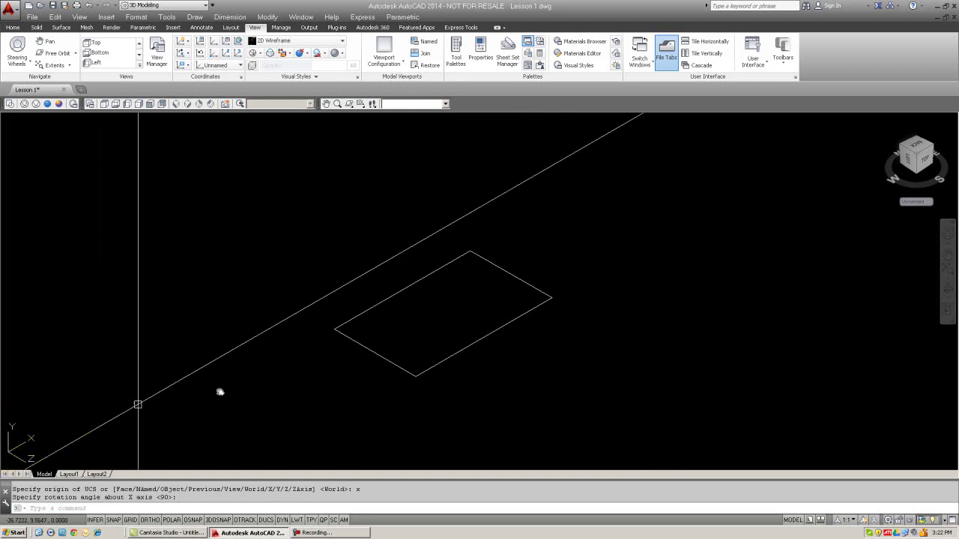
# - With Osnap and Ortho on, draw a vertical line up from a rectangle corner
pyautogui.press('Return')
pyautogui.write('l LINE')
pyautogui.press('Return')
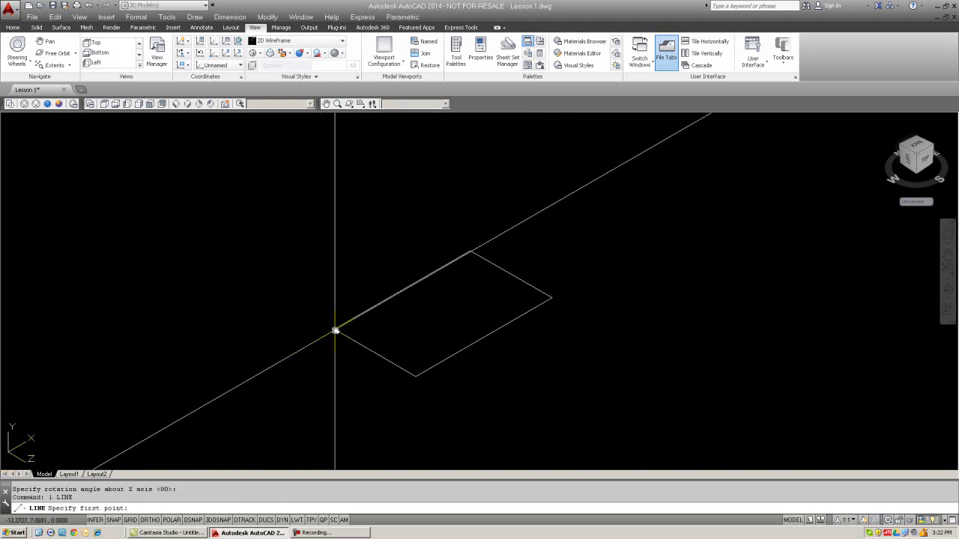
pyautogui.press('F3')
pyautogui.click(333, 329)
pyautogui.press('F8')
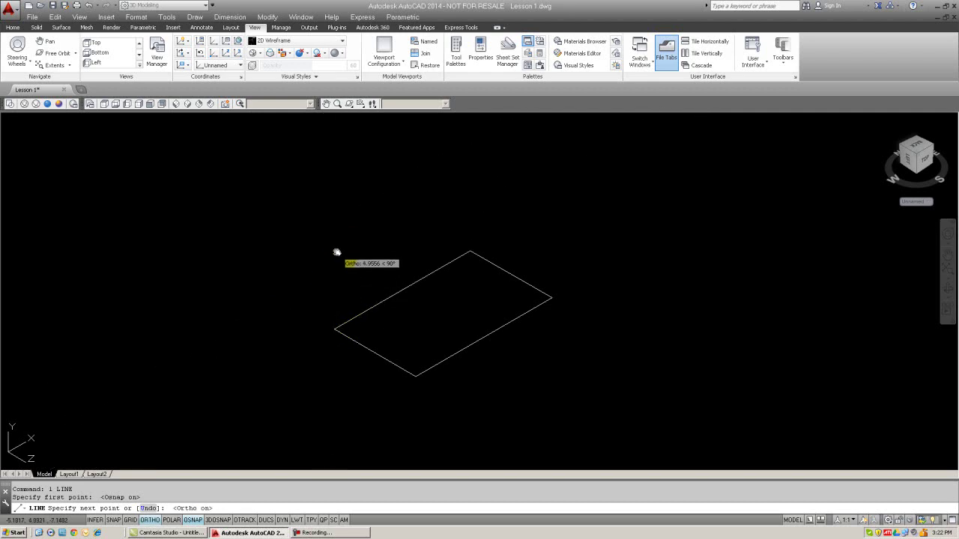
pyautogui.click(338, 252)
pyautogui.press('Escape')
pyautogui.press('Escape')
# - Copy the vertical line to the back, right and front corners of the rectangle
pyautogui.write('co')
pyautogui.press('Return')
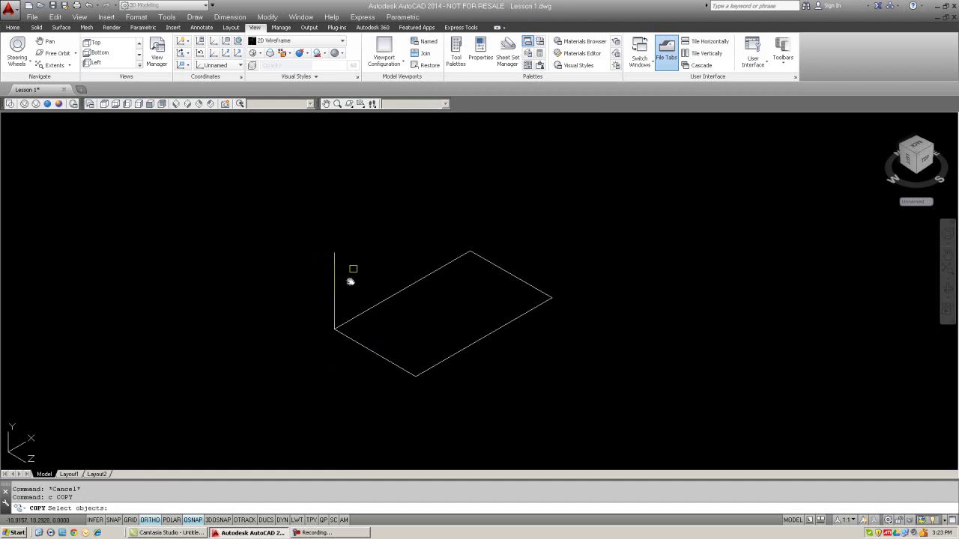
pyautogui.click(343, 273)
pyautogui.click(312, 257)
pyautogui.press('Return')
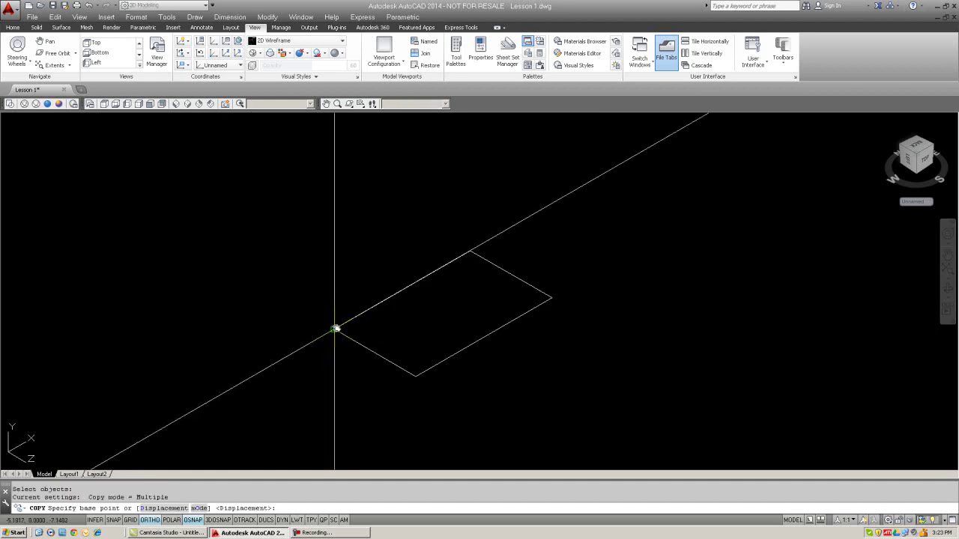
pyautogui.click(335, 329)
pyautogui.click(471, 251)
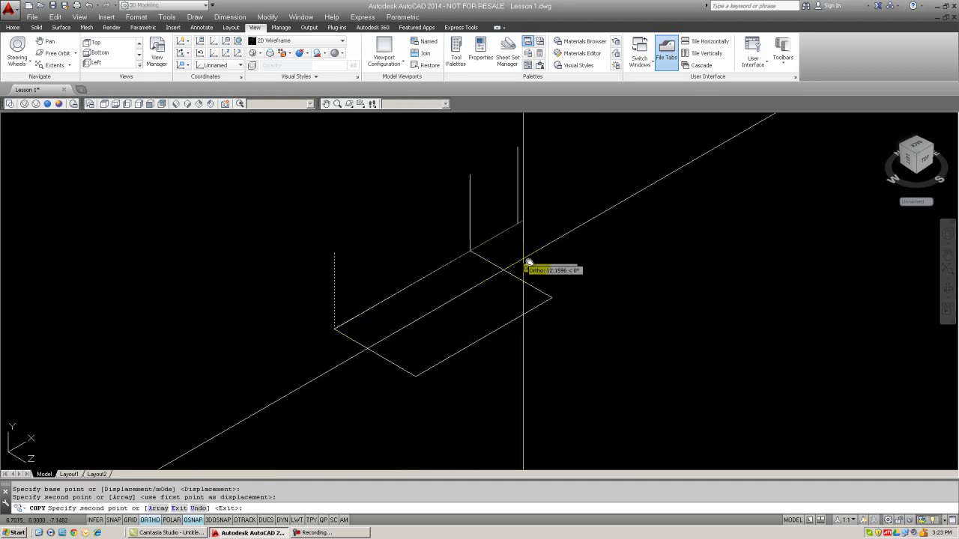
pyautogui.click(552, 296)
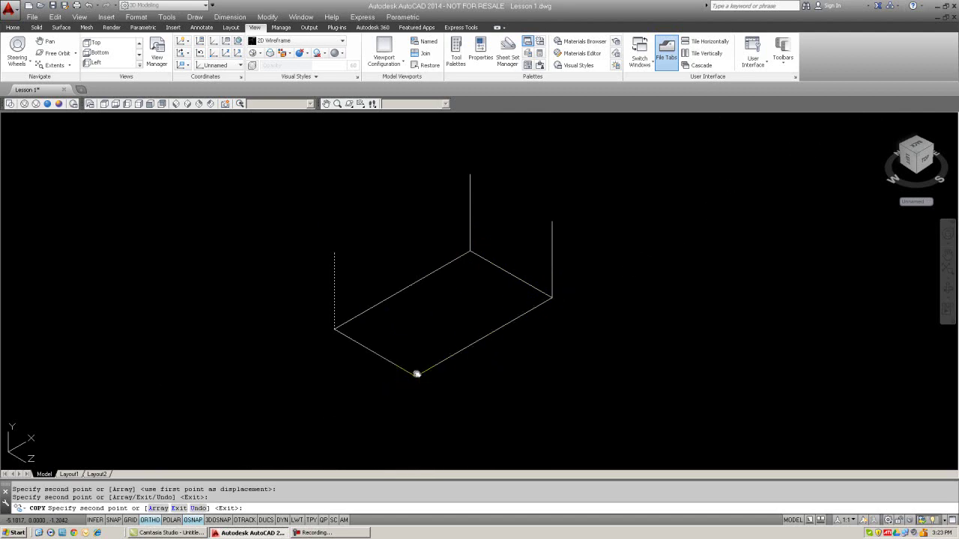
pyautogui.click(417, 372)
pyautogui.press('Escape')
# - Copy the rectangle onto the tops of the vertical edges to close the box
pyautogui.write('c')
pyautogui.press('Return')
pyautogui.click(478, 354)
pyautogui.click(471, 331)
pyautogui.press('Return')
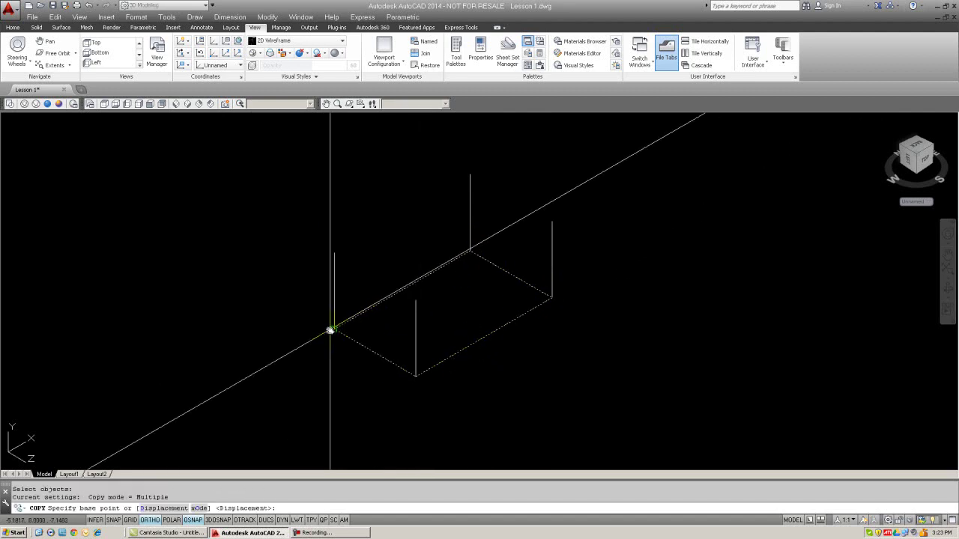
pyautogui.click(334, 327)
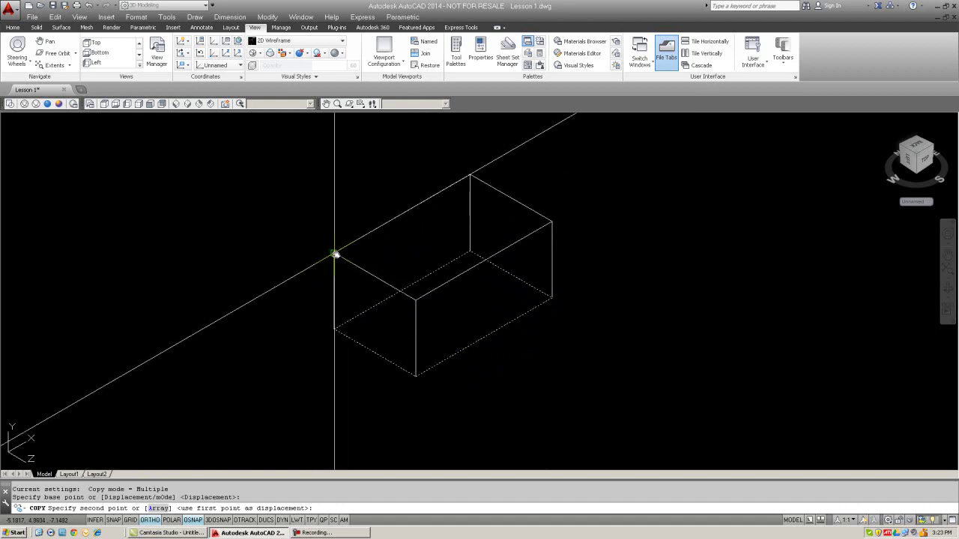
pyautogui.click(337, 257)
pyautogui.press('Escape')
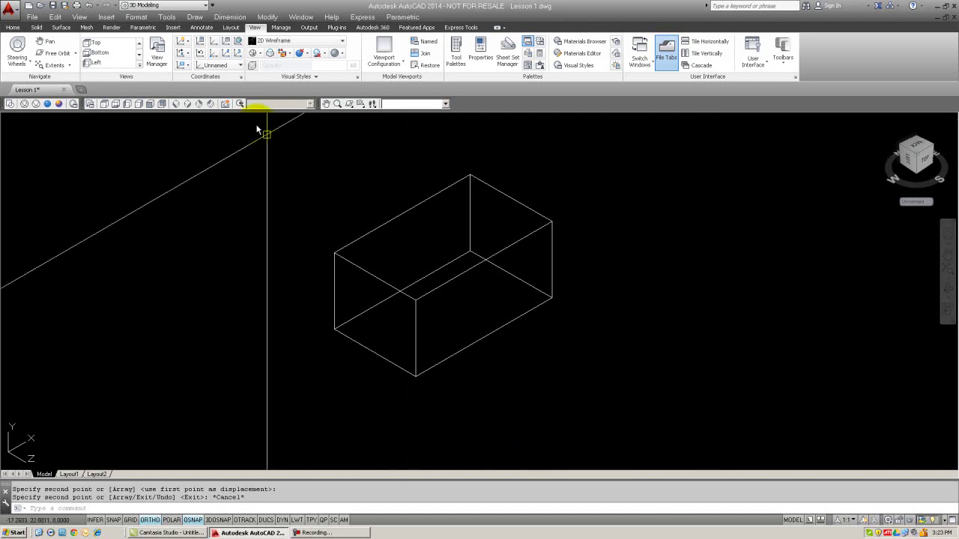
pyautogui.click(189, 56)
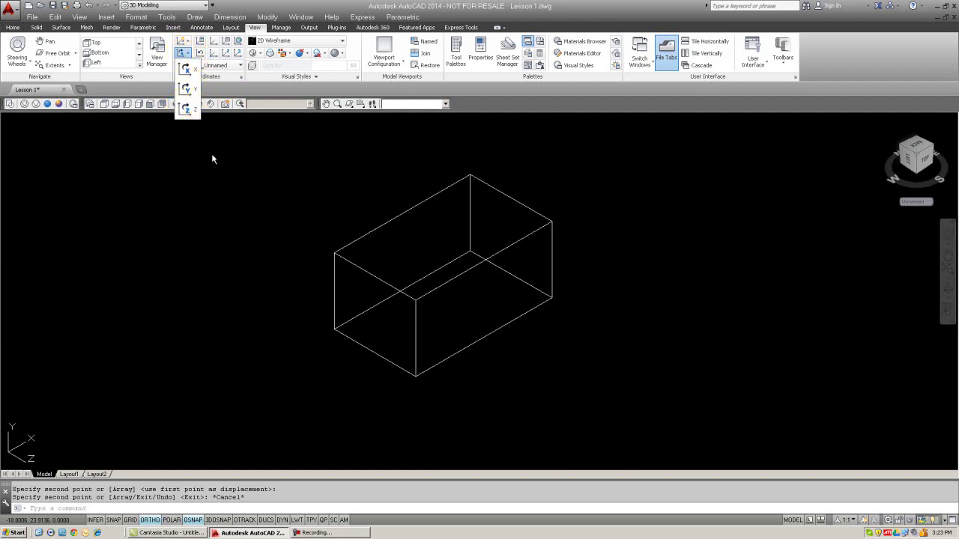
pyautogui.press('Escape')
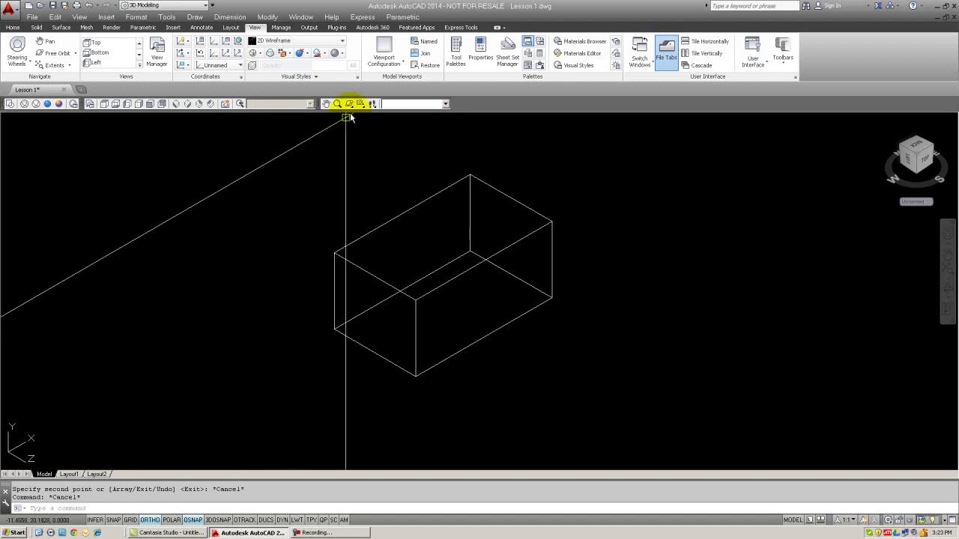
# - Rotate the wireframe box up and to the left with Free Orbit
pyautogui.moveTo(350, 107); pyautogui.dragTo(348, 128)
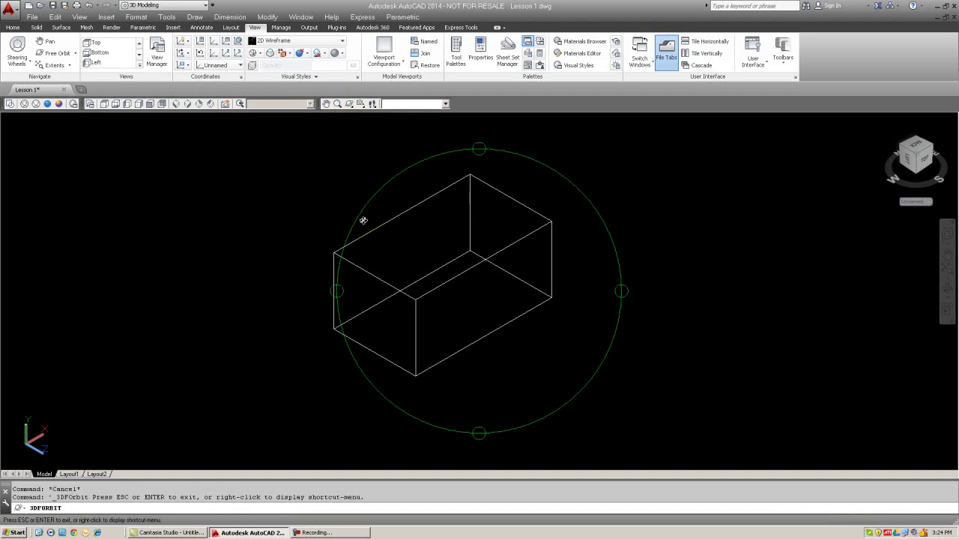
pyautogui.moveTo(412, 214); pyautogui.dragTo(337, 184)
pyautogui.moveTo(533, 309); pyautogui.dragTo(387, 277)
pyautogui.moveTo(467, 252); pyautogui.dragTo(419, 261)
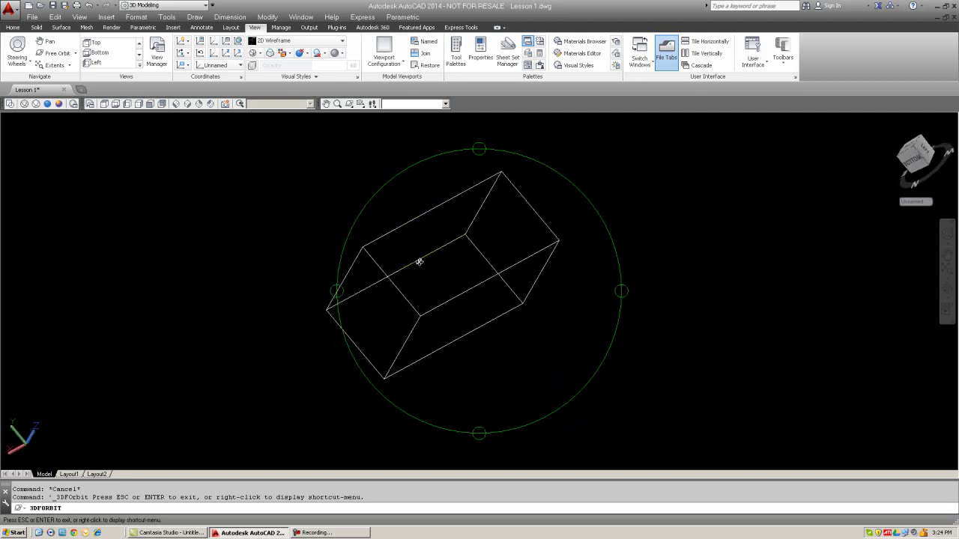
pyautogui.press('Escape')
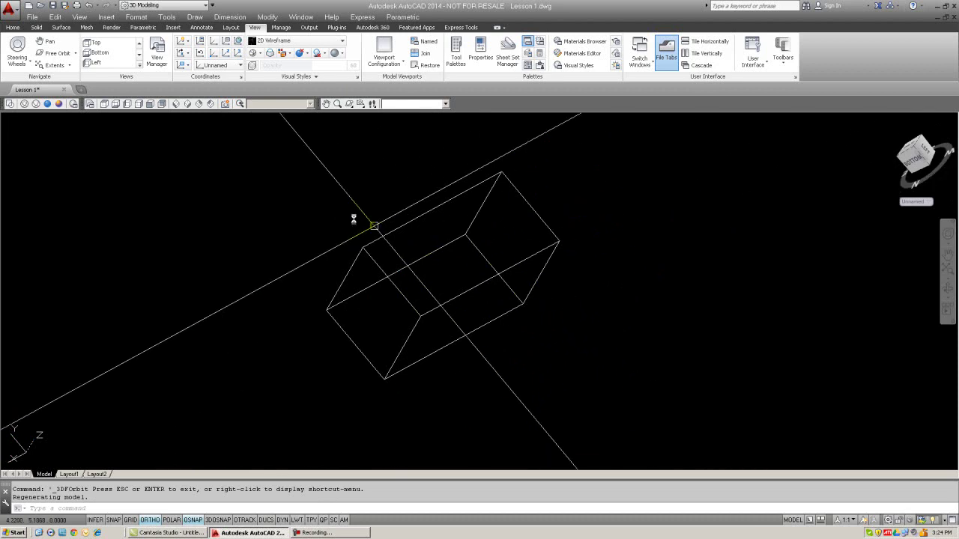
# - From SW Isometric, spin the wireframe box with Continuous Orbit, then stop it near an isometric angle
pyautogui.click(183, 105)
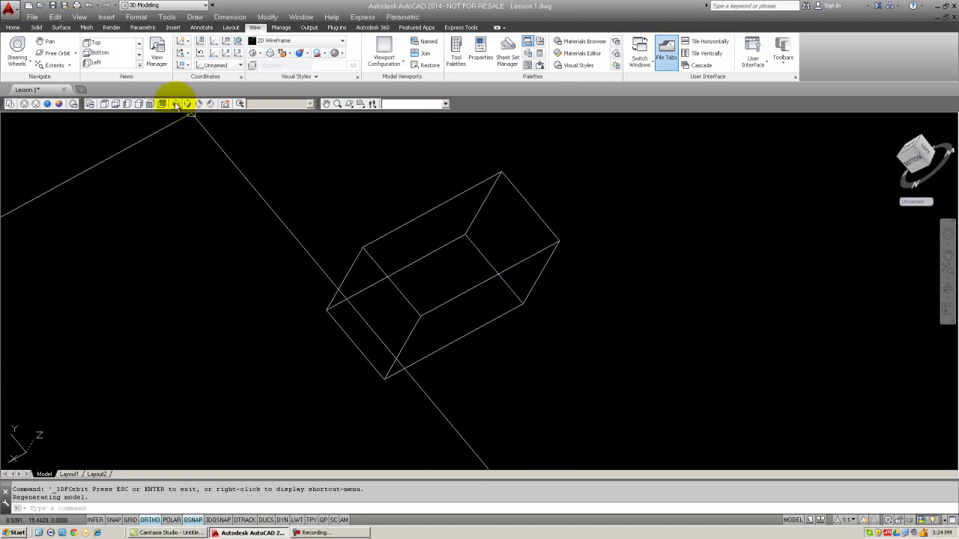
pyautogui.click(176, 105)
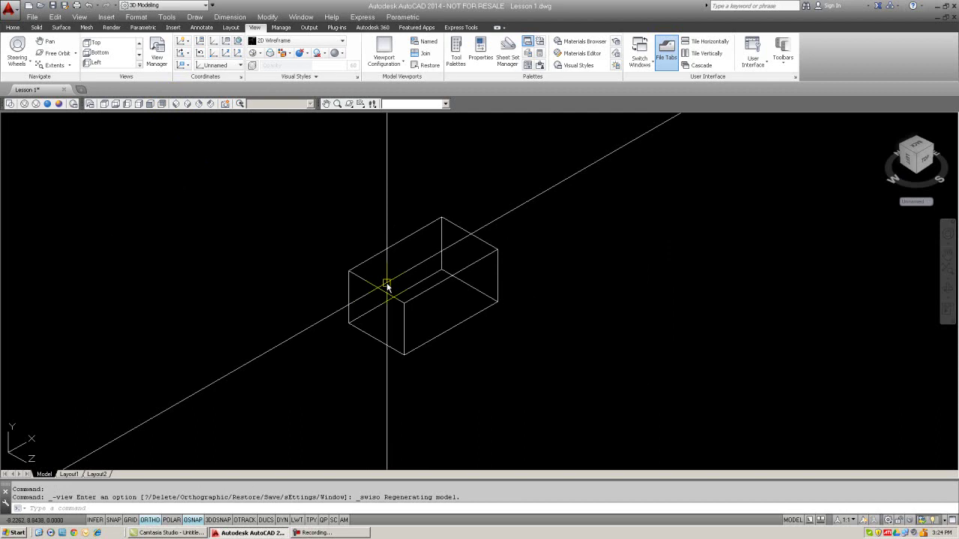
pyautogui.click(350, 105)
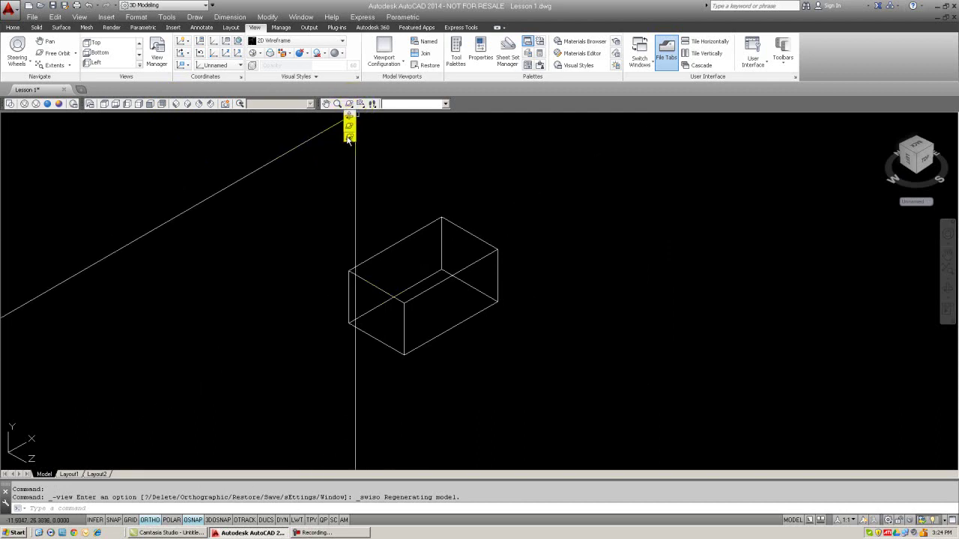
pyautogui.click(349, 139)
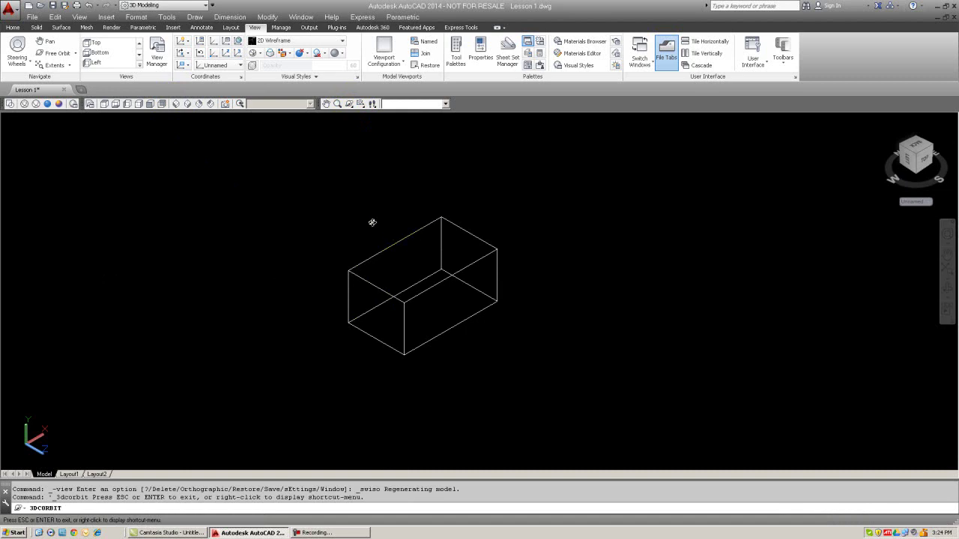
pyautogui.moveTo(385, 232); pyautogui.dragTo(552, 317)
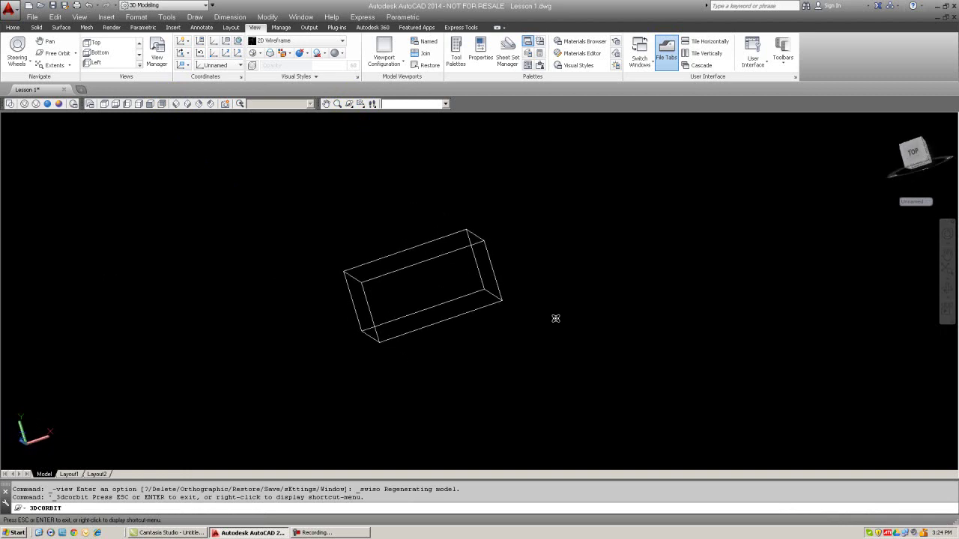
pyautogui.press('Escape')
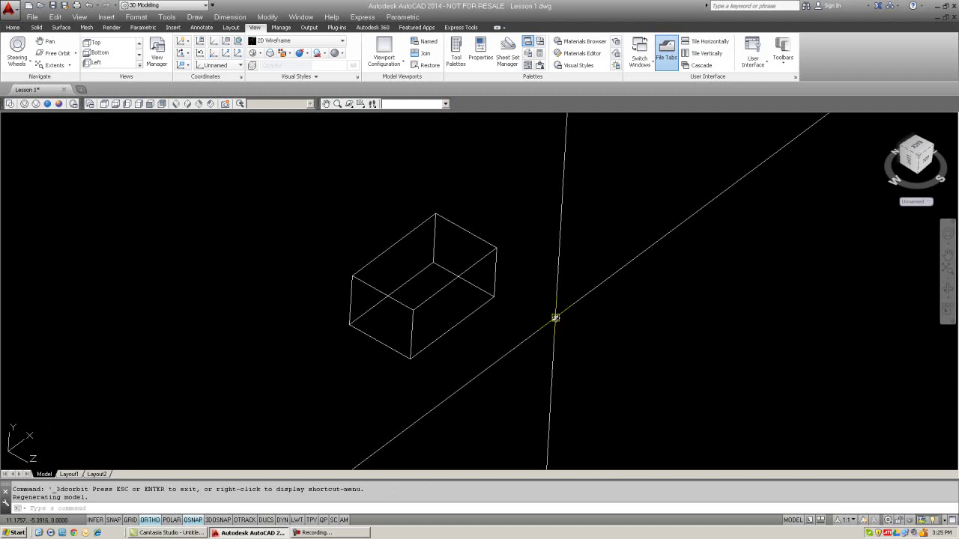
# - Restore the SW Isometric view and pan the box toward the upper left
pyautogui.click(176, 104)
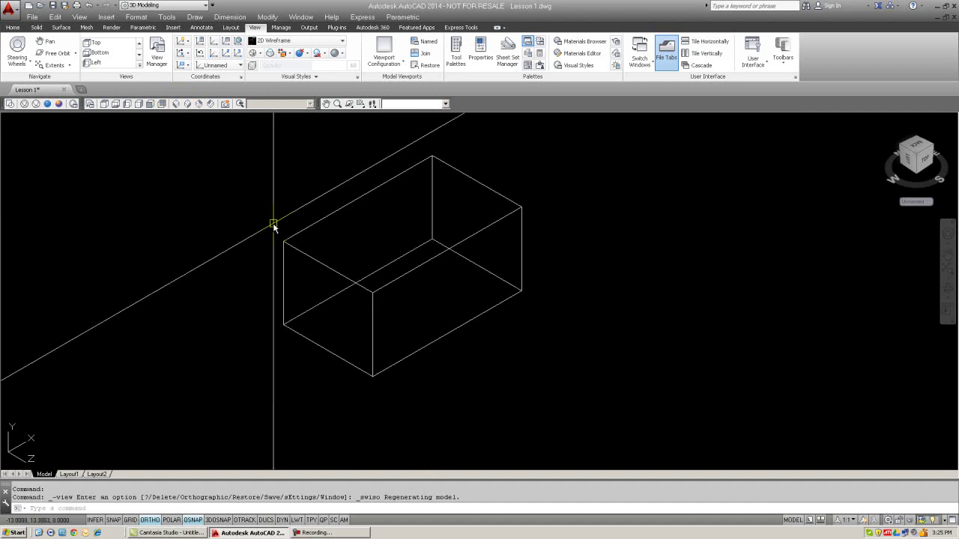
pyautogui.moveTo(556, 295); pyautogui.dragTo(572, 314, button='middle')
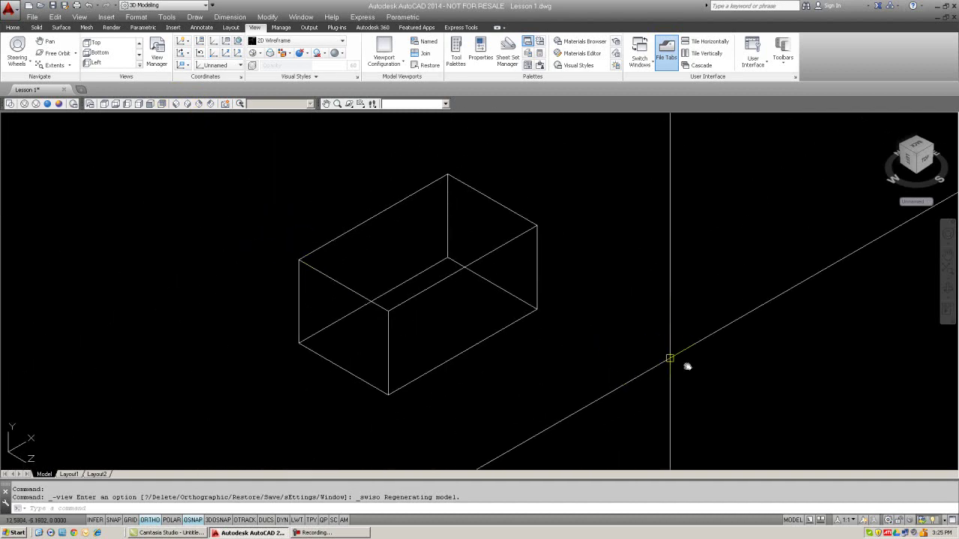